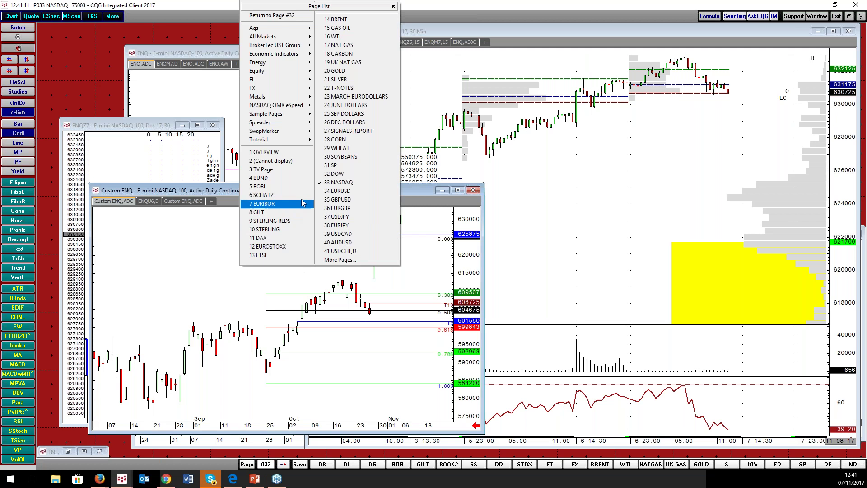
Step: Open the DOW page and show the Custom YM,ADC daily chart maximised with its time scale expanded two levels
left_click(336, 173)
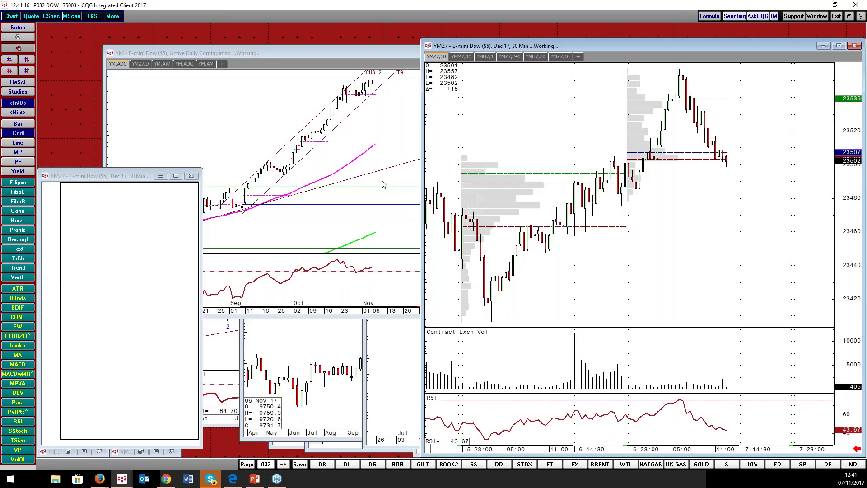
left_click(817, 16)
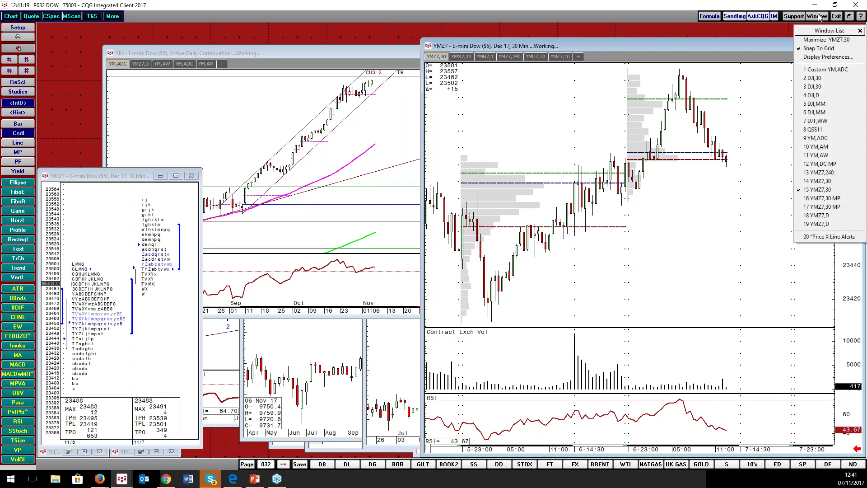
left_click(820, 70)
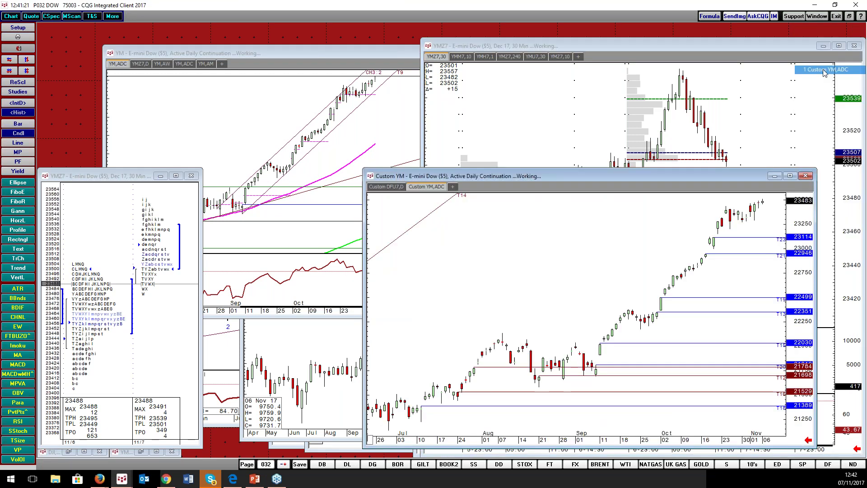
left_click(790, 176)
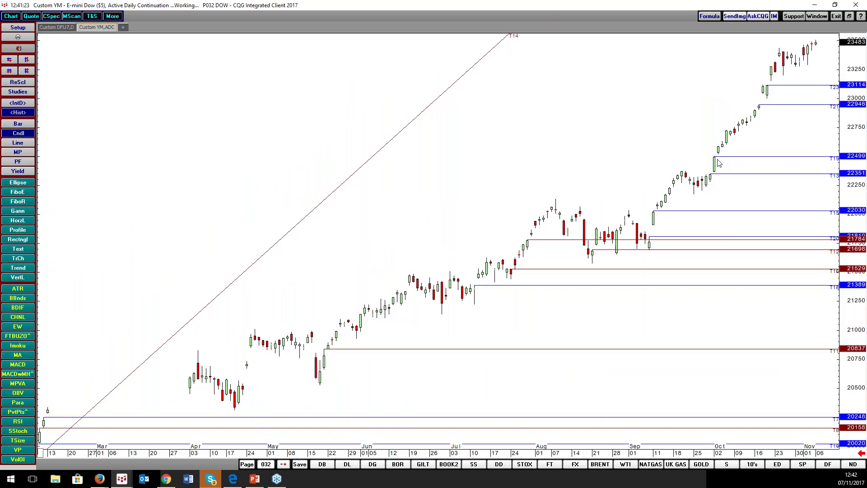
left_click(9, 71)
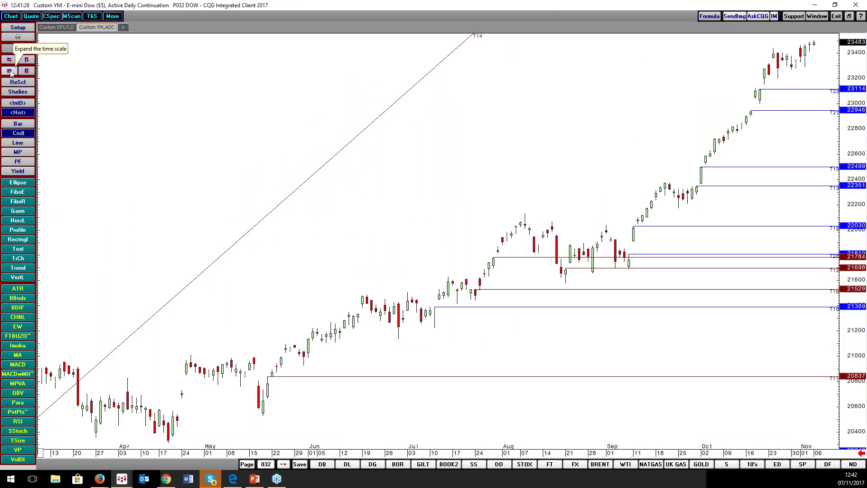
left_click(9, 70)
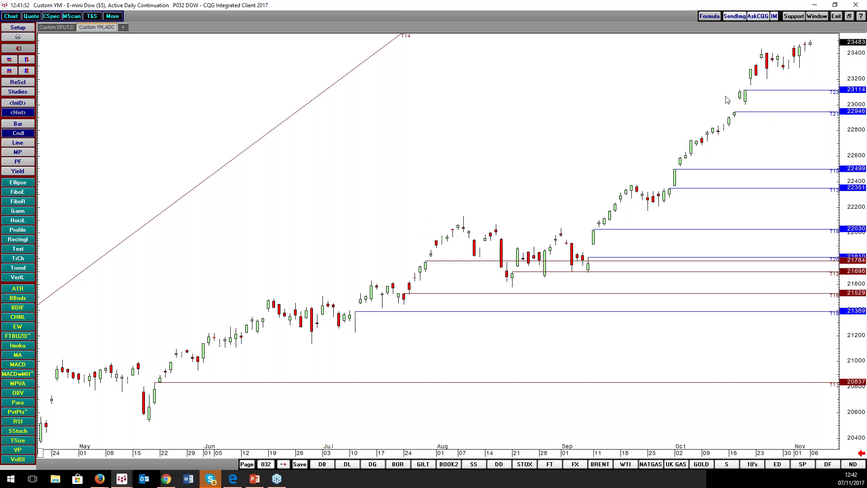
Step: Examine the daily Dow candles where the horizontal lines start, including 25 Jul 17 and 22 May 17
mouse_move(753, 89)
mouse_move(512, 275)
mouse_move(409, 294)
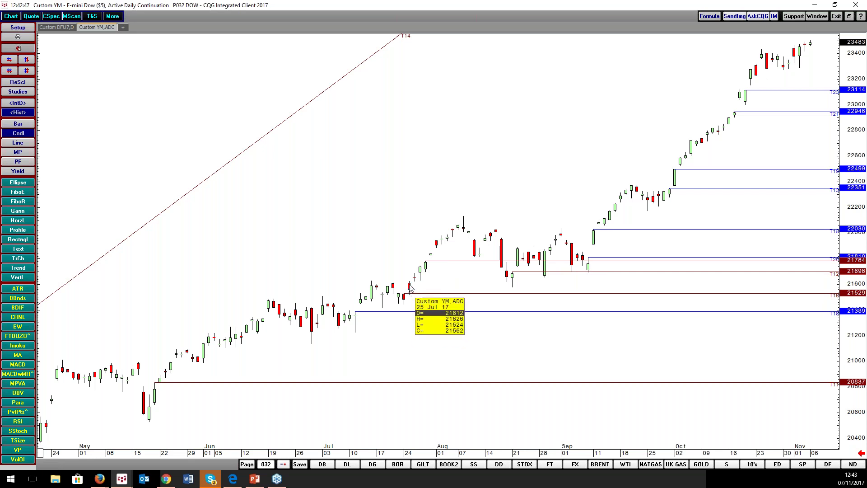
mouse_move(160, 384)
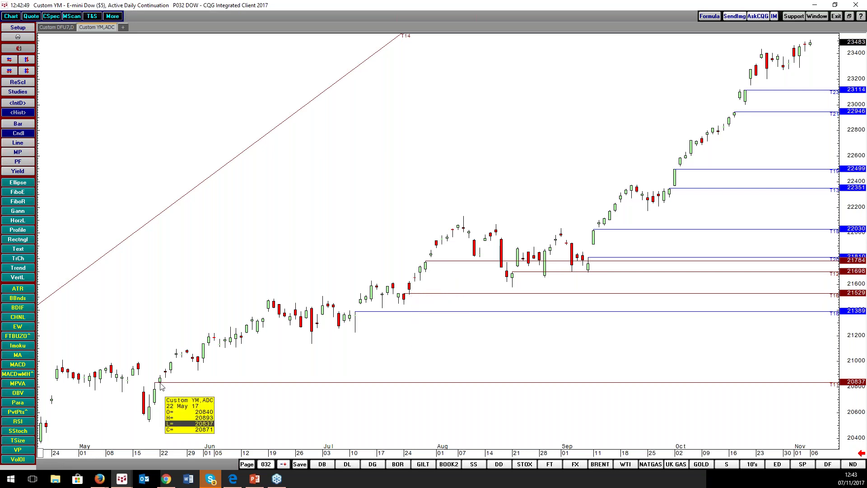
mouse_move(284, 315)
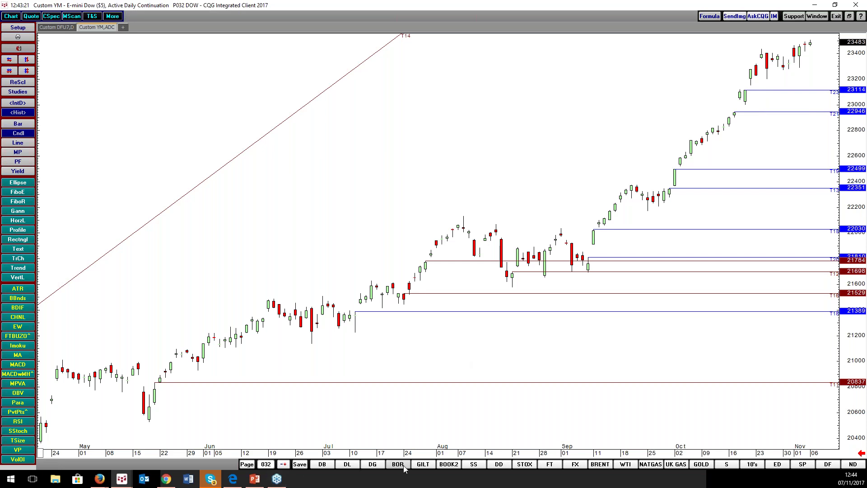
Step: Open the DAX page, maximise the DD active daily continuation chart and adjust its time scale
left_click(498, 464)
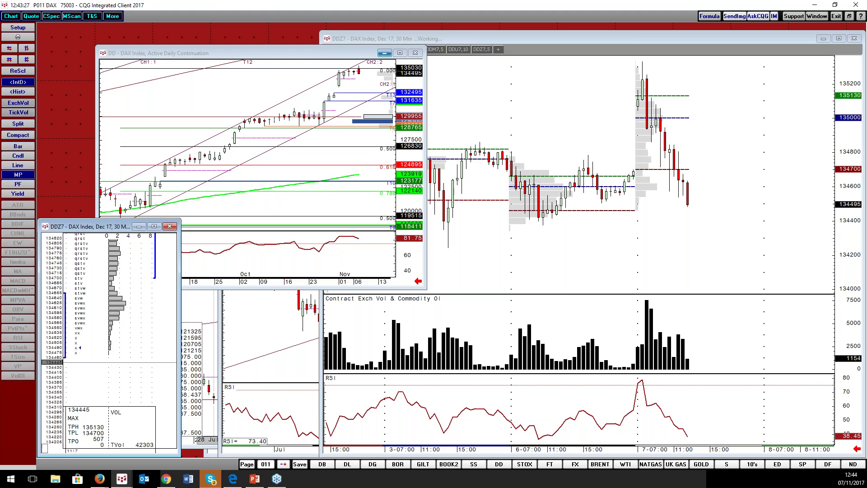
left_click(399, 54)
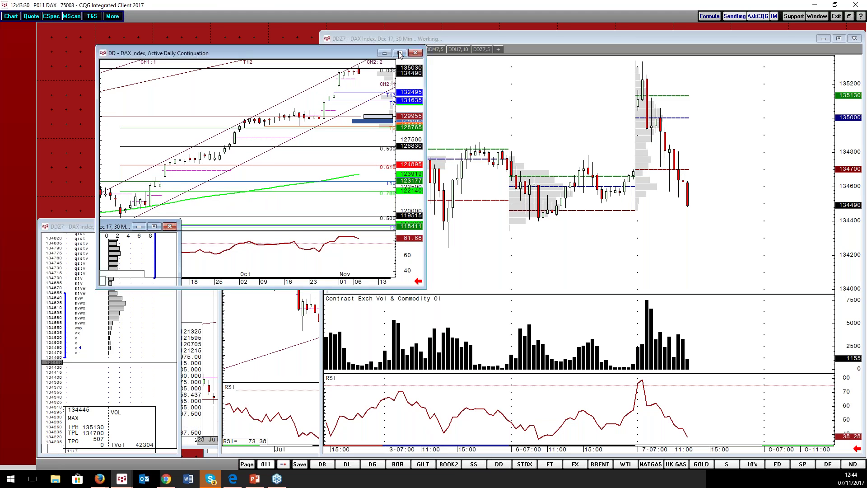
left_click(9, 71)
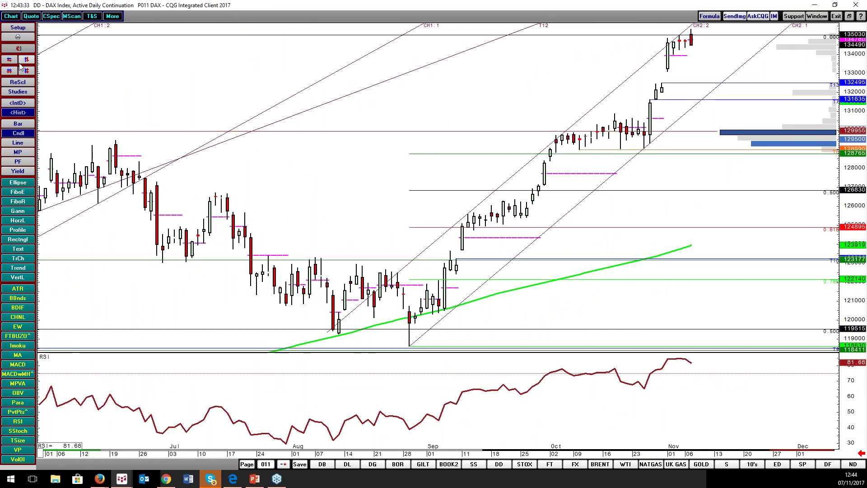
left_click(27, 71)
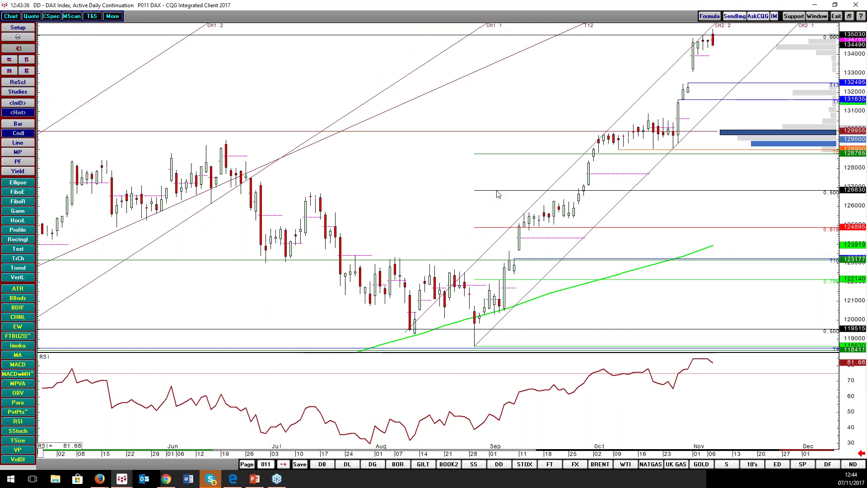
Step: Move the Fibonacci retracement's upper anchor to the November high at 135330 and remove the leftover retracement at 135030
left_click_drag(703, 35, 172, 277)
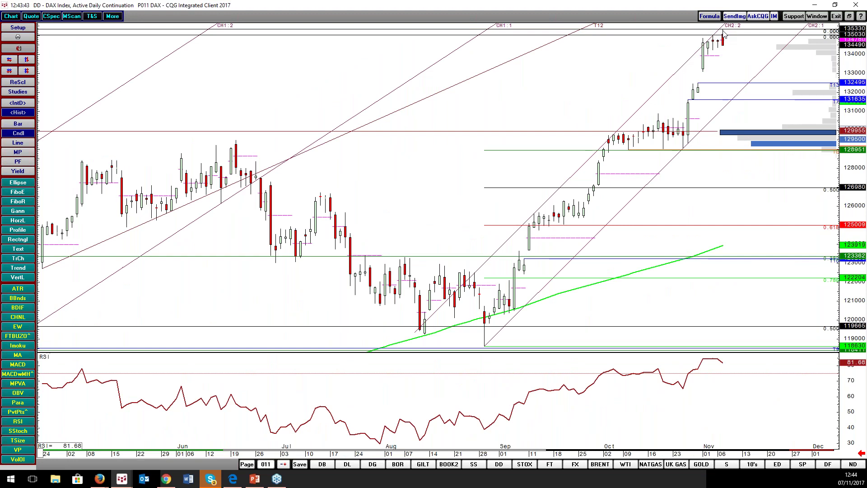
right_click(607, 39)
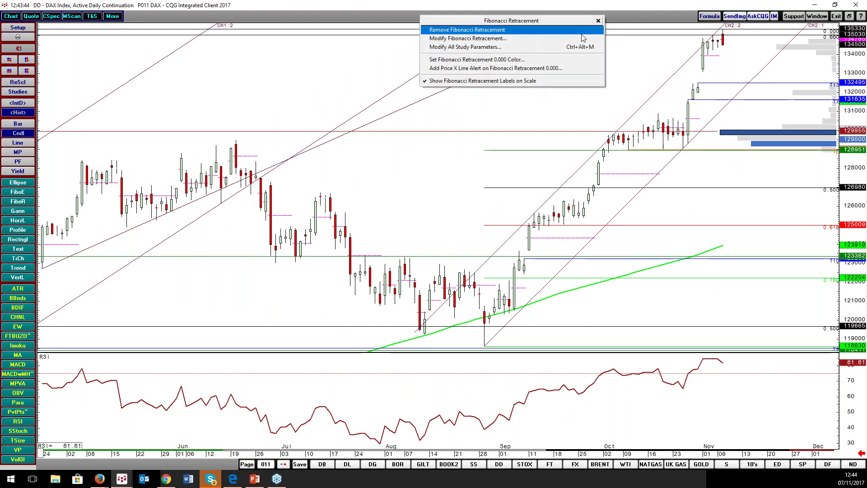
left_click(587, 29)
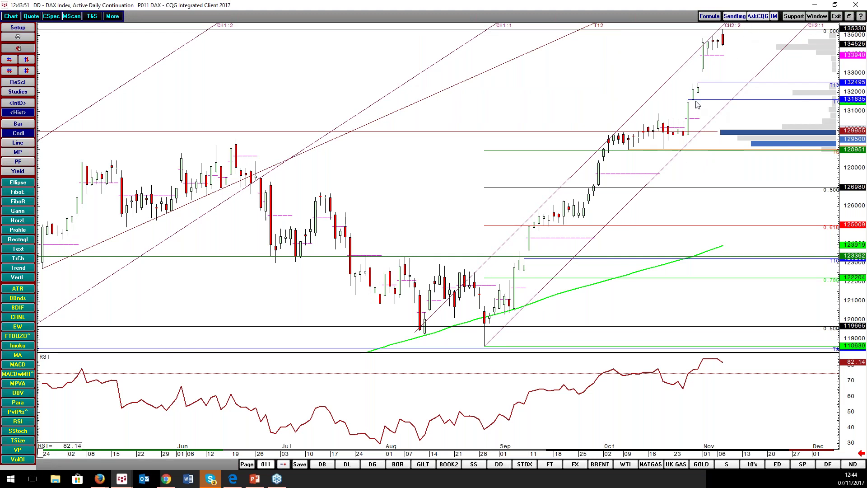
Step: Examine the latest daily DAX candles between the gap levels and the November high
mouse_move(689, 103)
mouse_move(724, 32)
mouse_move(718, 59)
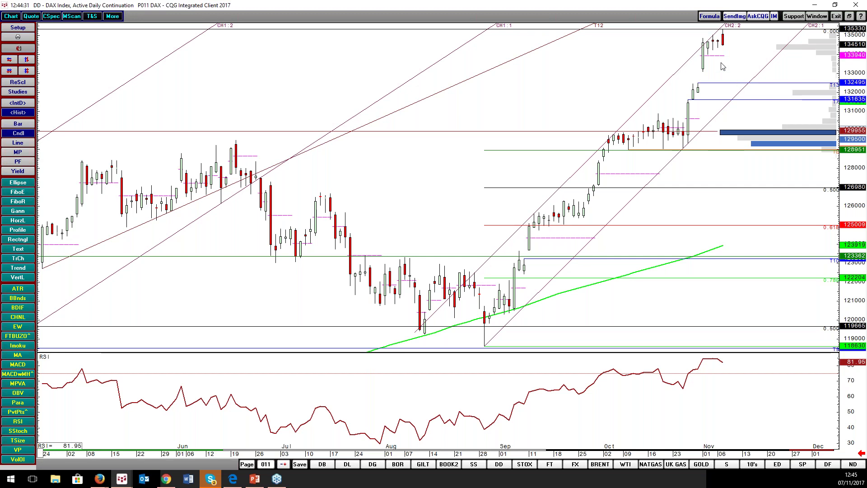
mouse_move(716, 61)
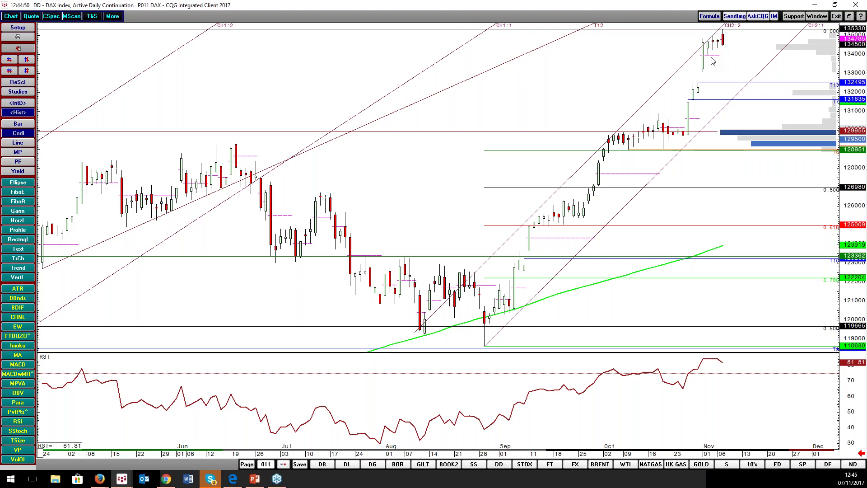
Step: Restore the daily DAX chart to a window, activate the 30-minute DDZ7 chart and toggle its Auto Scale without Studies option
left_click(849, 15)
left_click(586, 134)
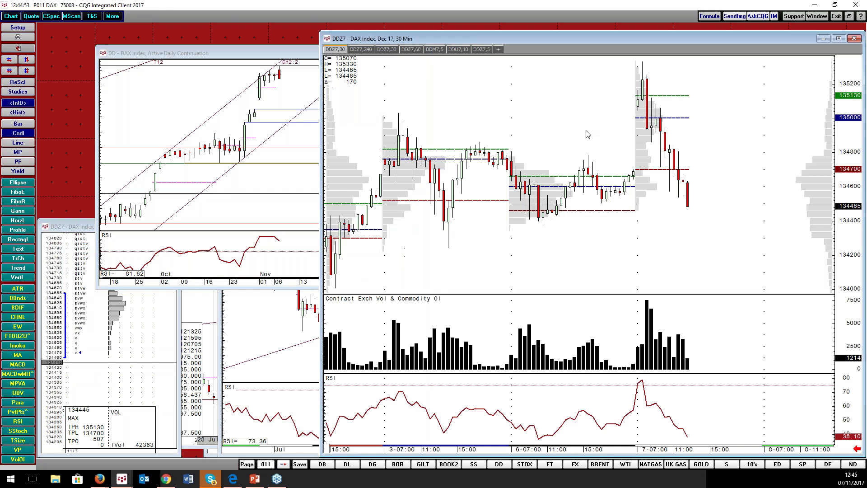
right_click(849, 244)
left_click(799, 243)
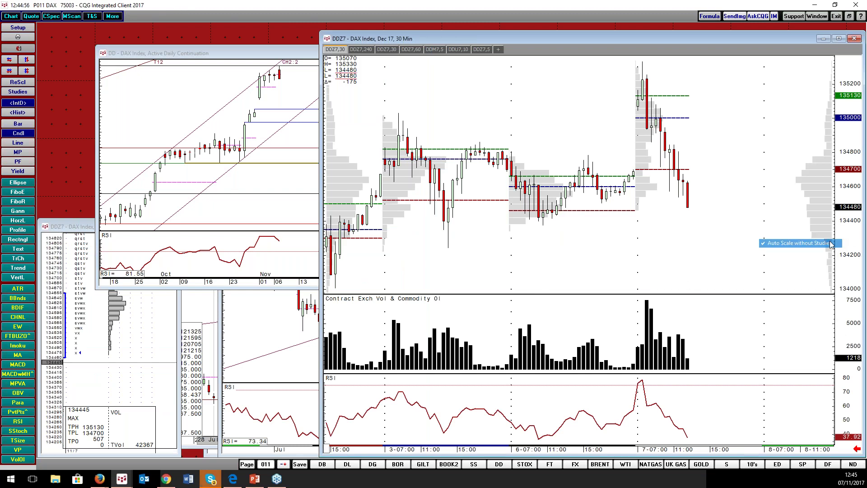
Step: Replace a trial trend line at 134785 with a horizontal one at 134805 on the 30-minute DAX chart
left_click(18, 267)
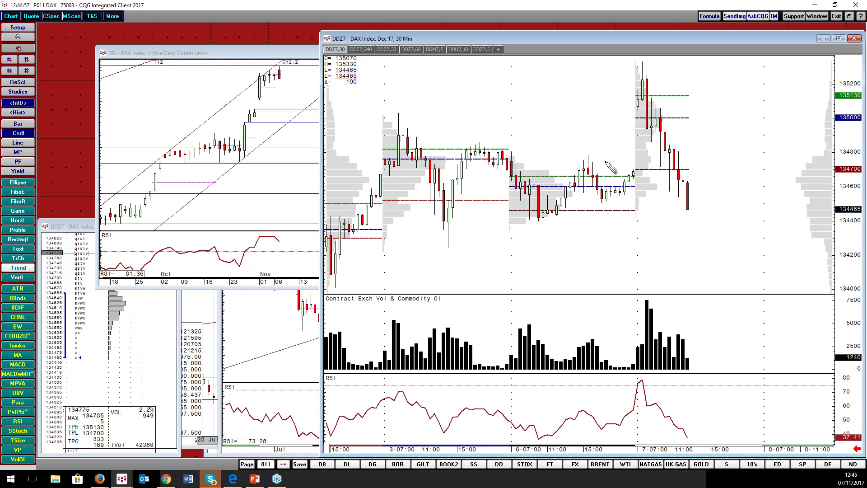
left_click(588, 155)
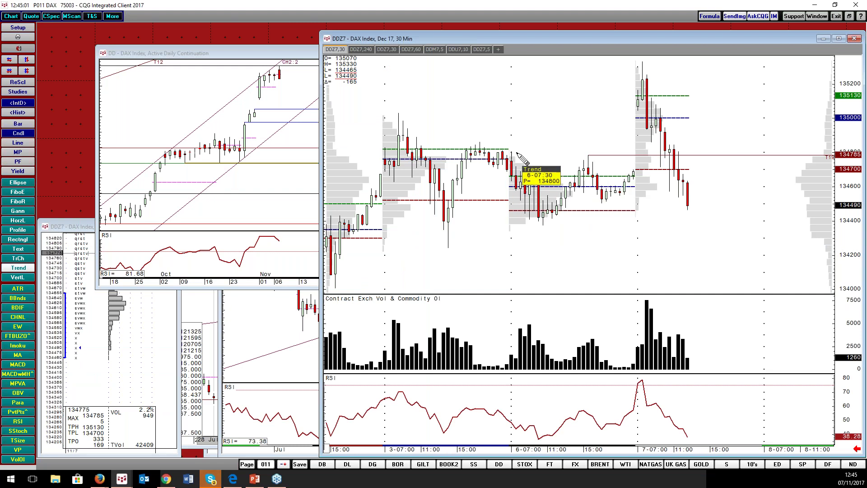
right_click(587, 153)
left_click(499, 150)
mouse_move(664, 129)
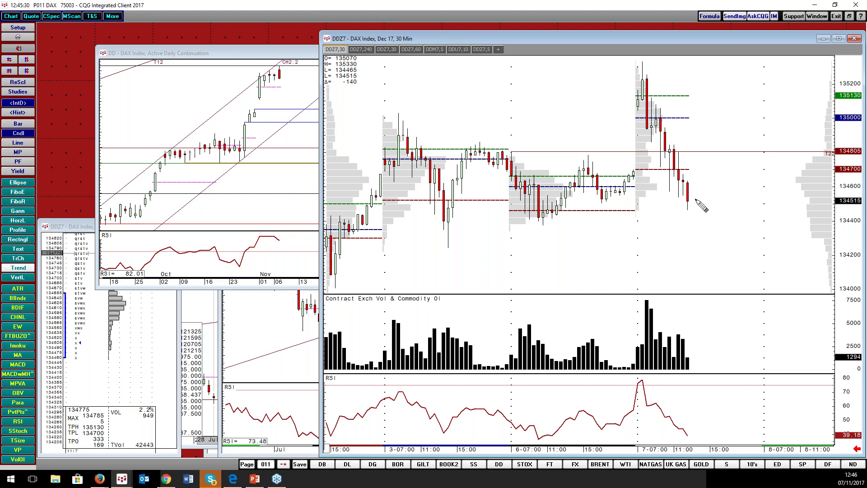
Step: Switch to the PowerPoint presenter view to review the Dow slide with the next-slide pane collapsed, and close the view
mouse_move(698, 200)
key("super+shift+q")
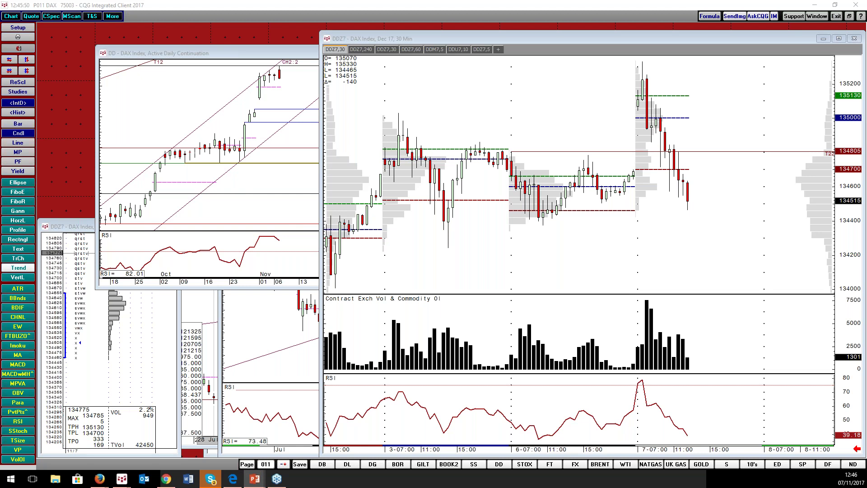
key("alt+Tab")
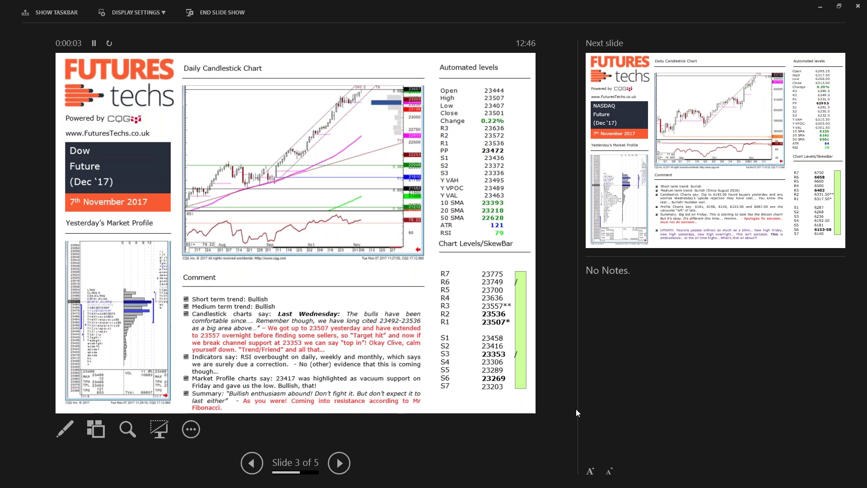
left_click_drag(577, 411, 665, 418)
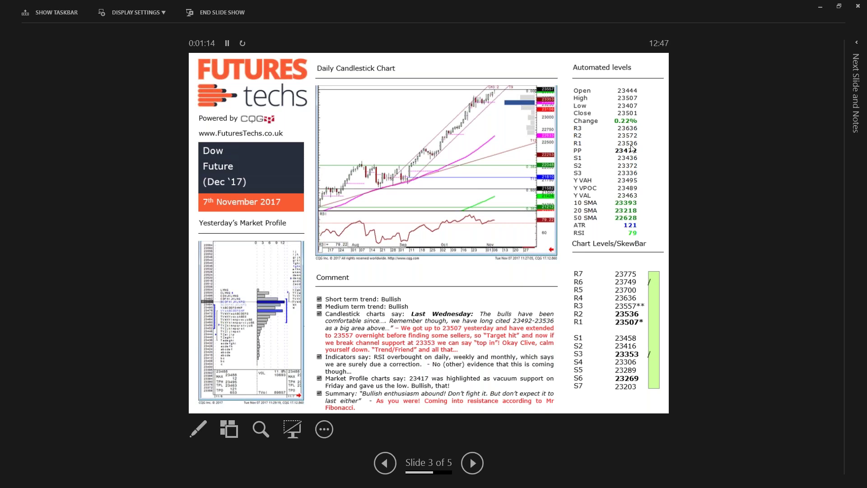
left_click(858, 6)
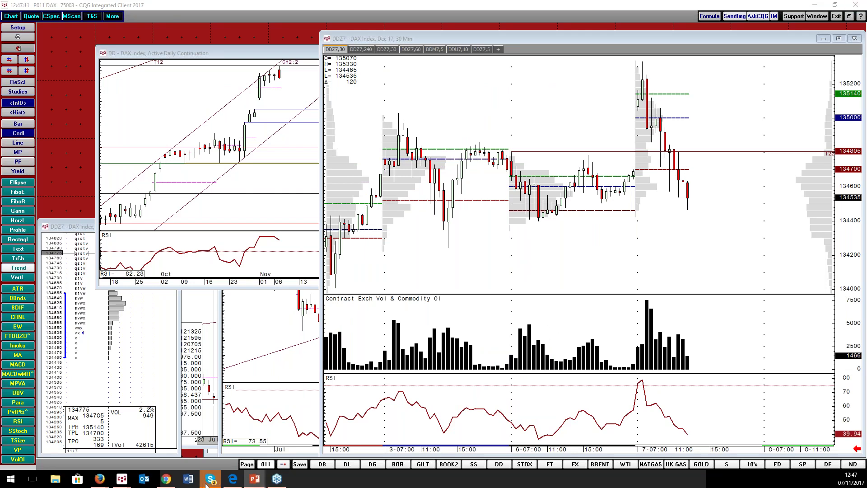
Step: Switch to the TradingView gold futures chart (GC1!) in Firefox and set its interval to 15 minutes
mouse_move(209, 482)
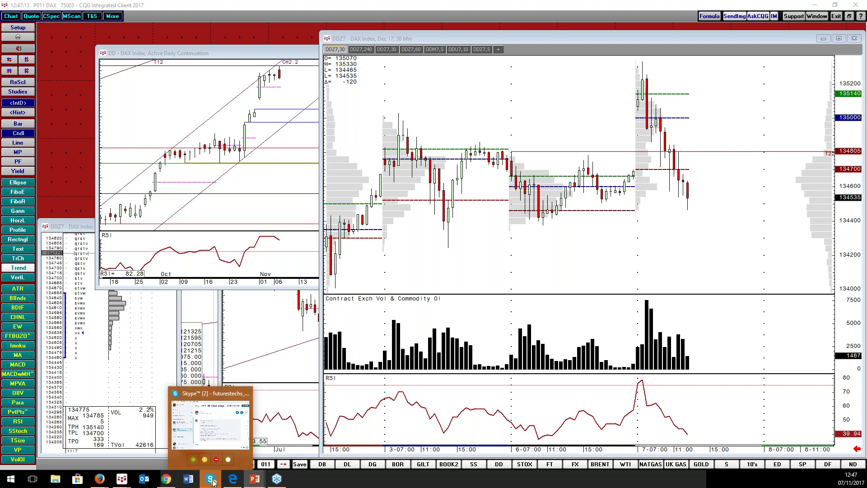
mouse_move(100, 481)
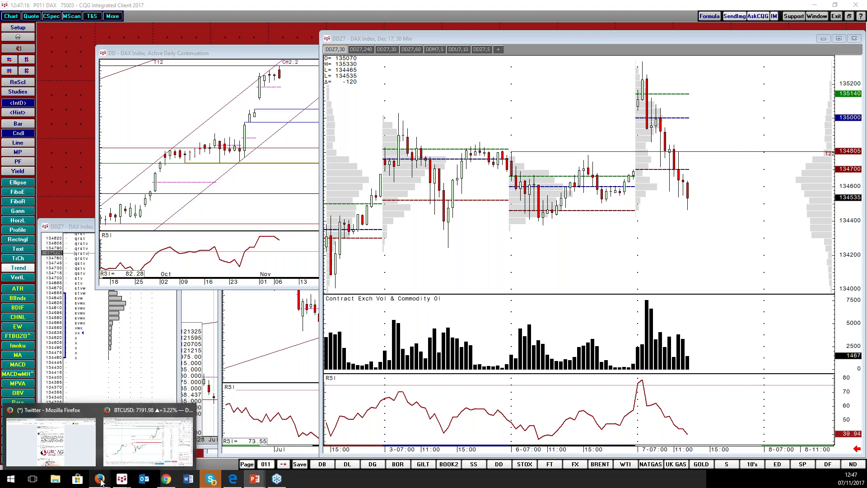
left_click(151, 429)
left_click(160, 23)
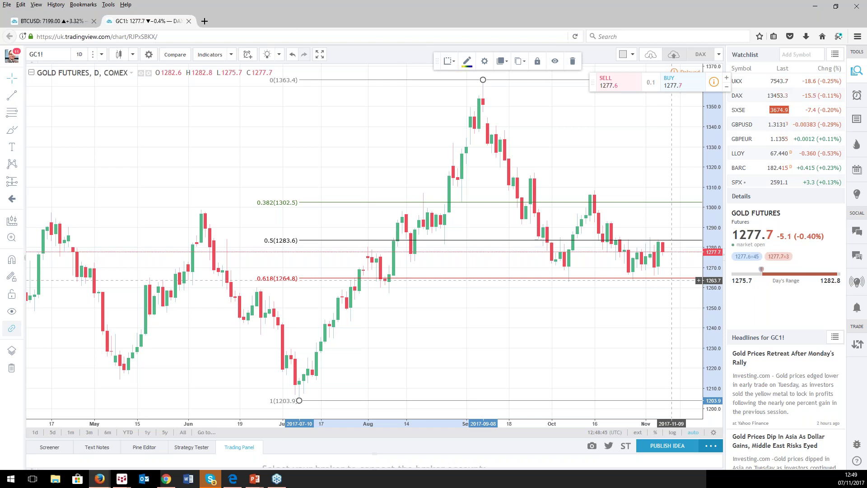
left_click(102, 56)
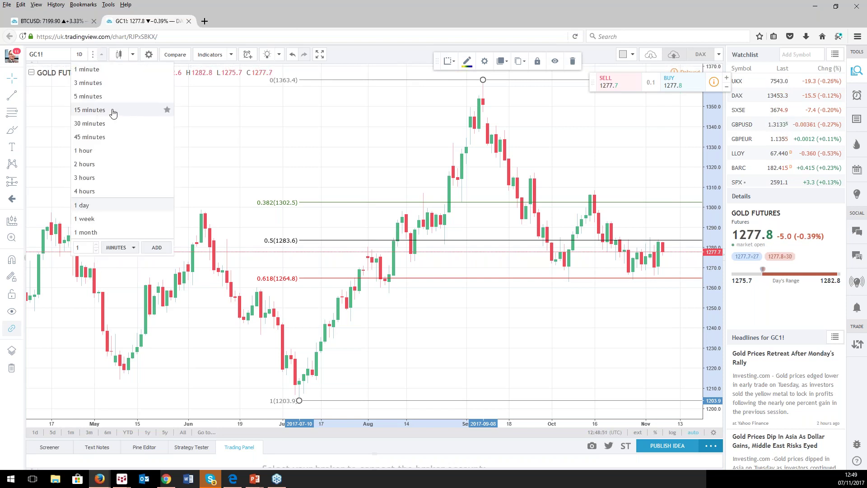
left_click(96, 111)
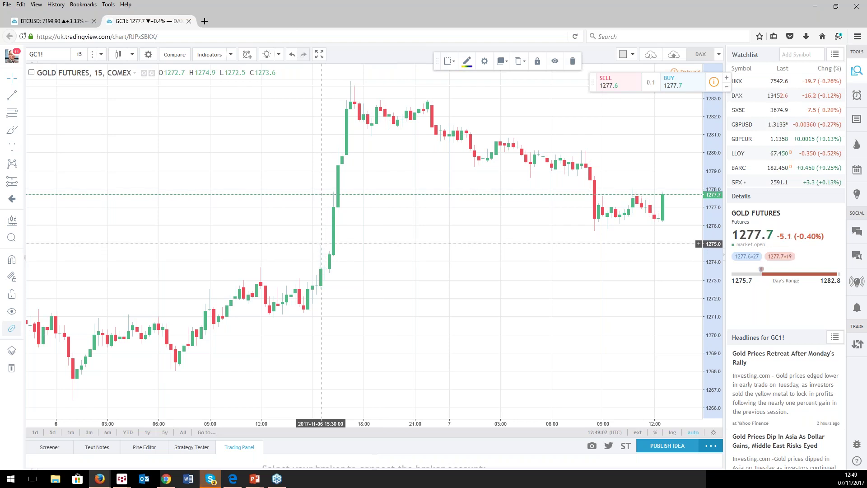
Step: Place a horizontal line at 1275.1 on the 15-minute gold chart, leaving its style settings at their defaults
left_click(14, 97)
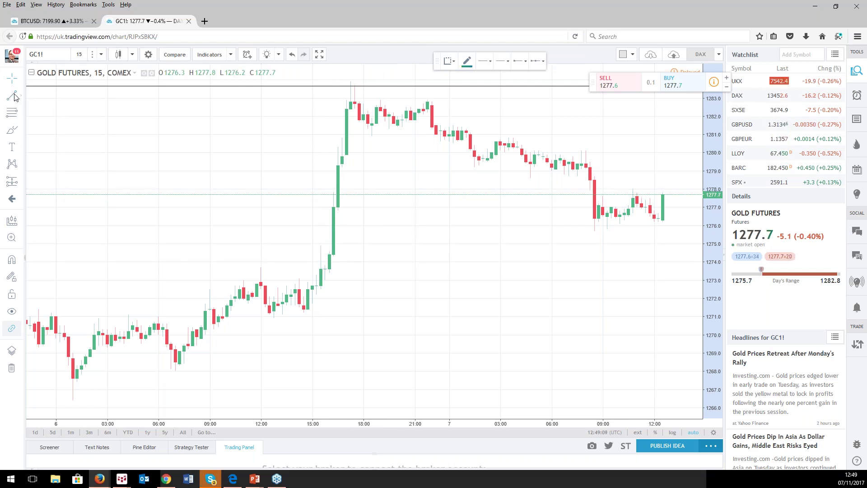
left_click(21, 98)
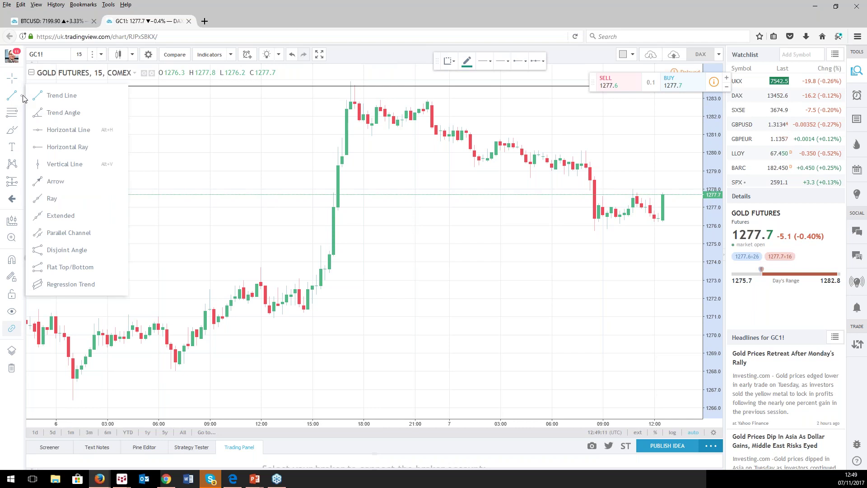
left_click(62, 130)
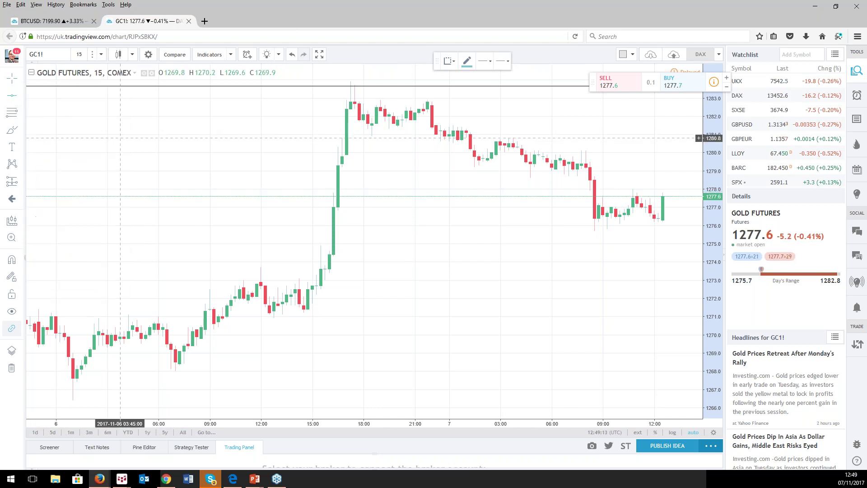
left_click(365, 242)
double_click(364, 242)
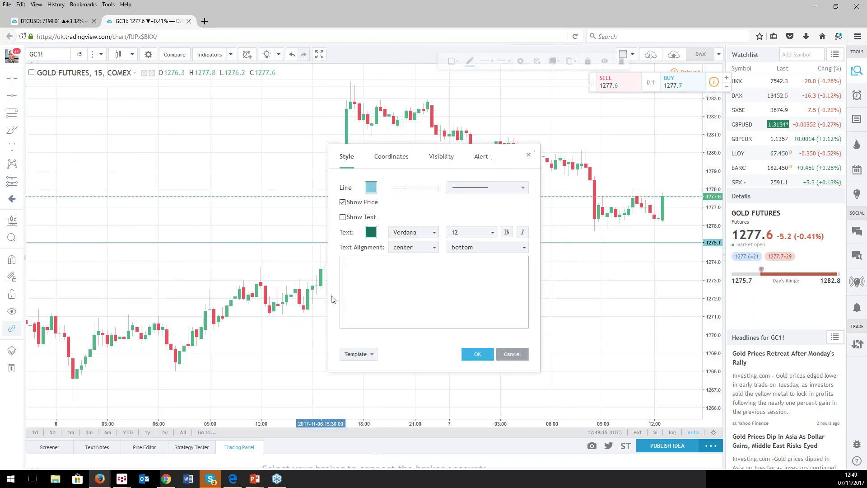
left_click(529, 156)
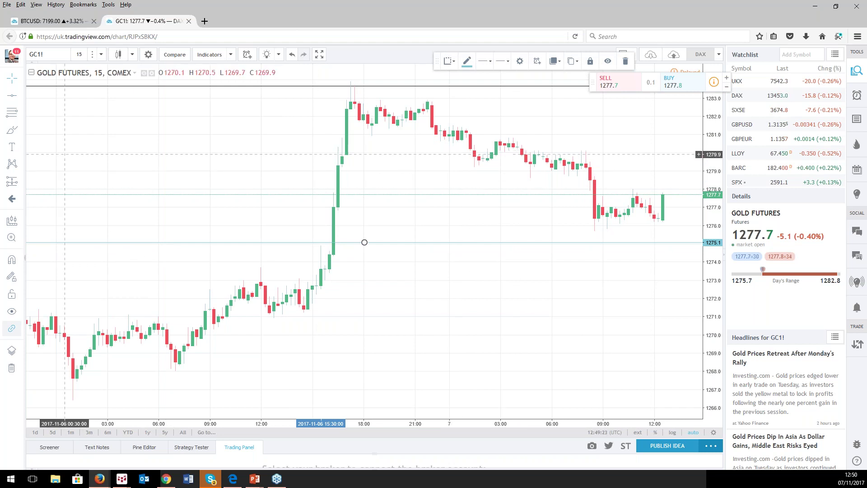
Step: Add a second horizontal line at 1278.6 on the gold chart, keeping the default style
left_click(20, 98)
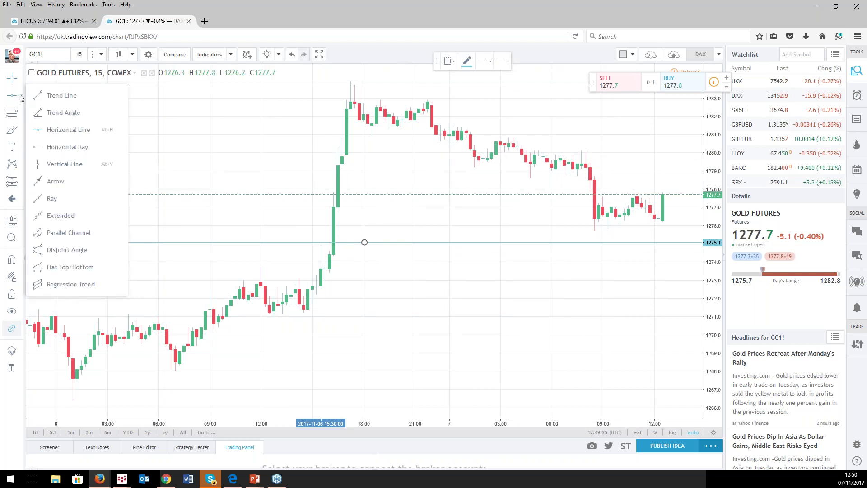
left_click(68, 129)
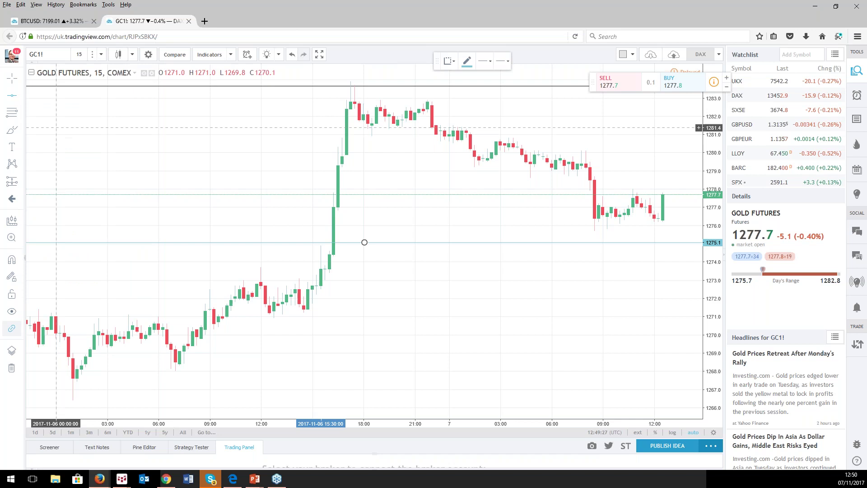
left_click(364, 178)
double_click(364, 178)
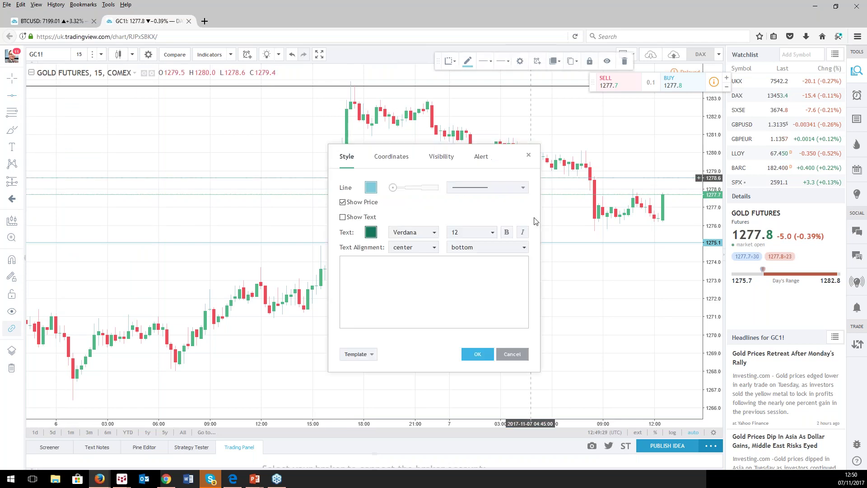
left_click(529, 155)
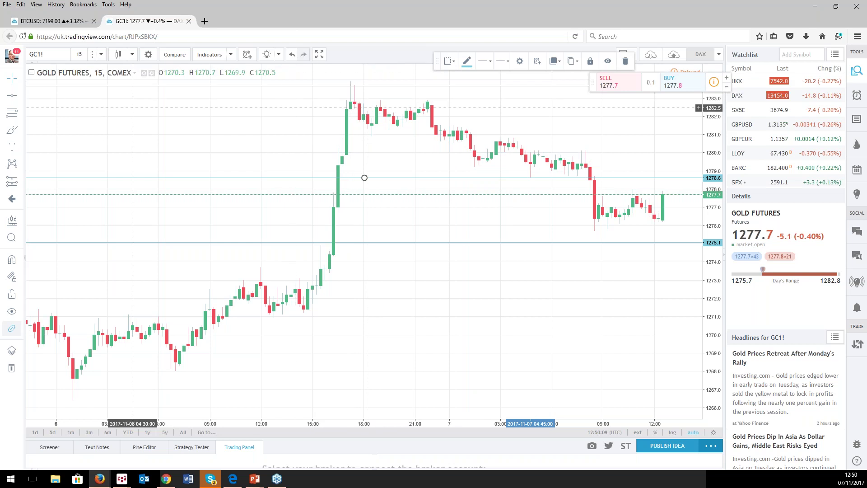
Step: Set the gold chart's interval to 1 hour and cancel the scheduled McAfee security scan
left_click(101, 56)
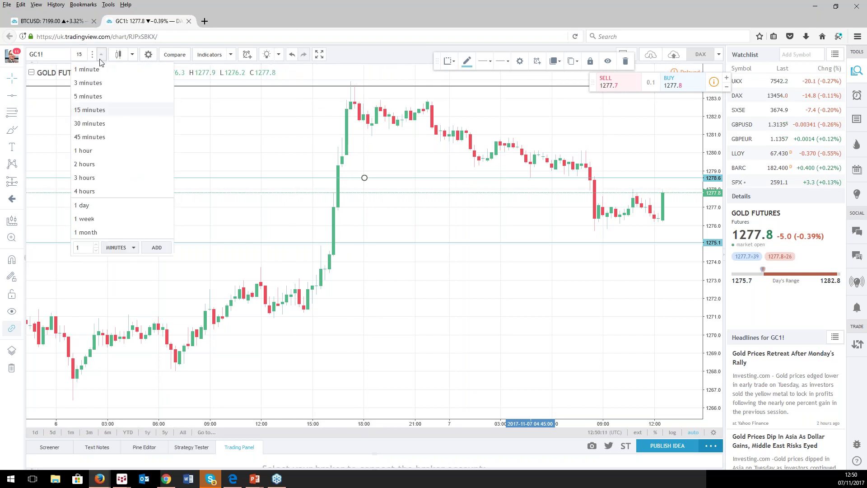
left_click(110, 151)
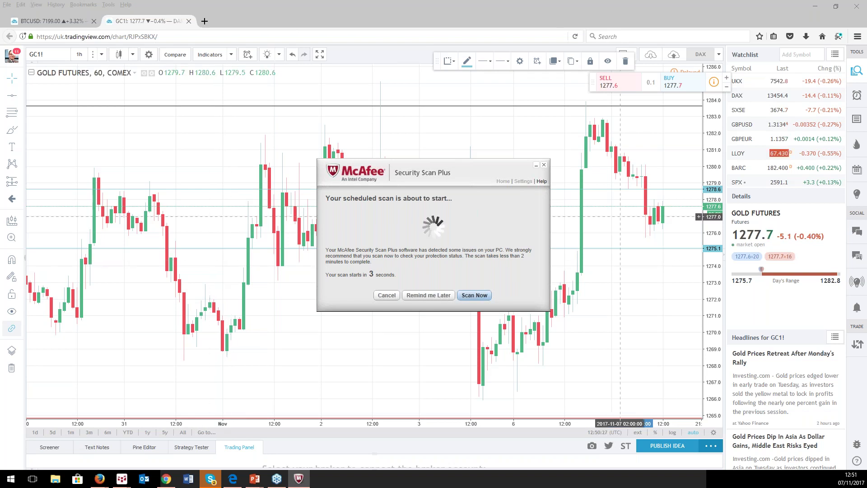
left_click(387, 296)
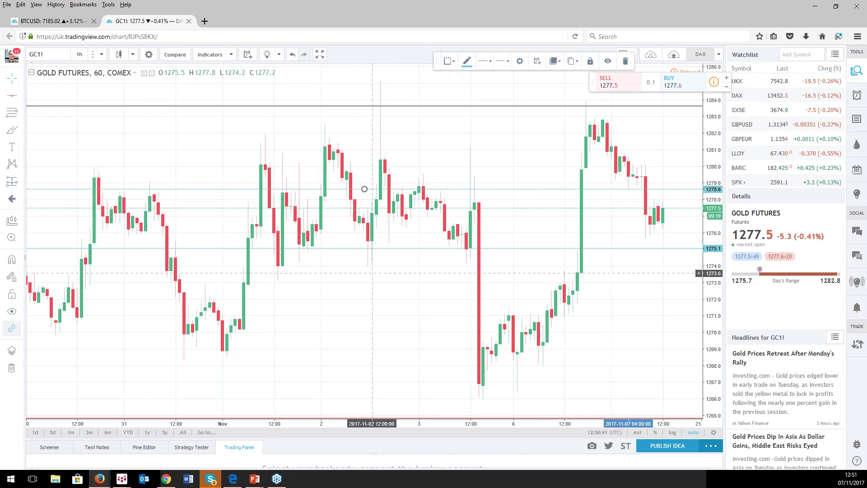
Step: Compare the marked levels on the 15-minute gold chart, and return the chart to the 1-hour interval
left_click(101, 54)
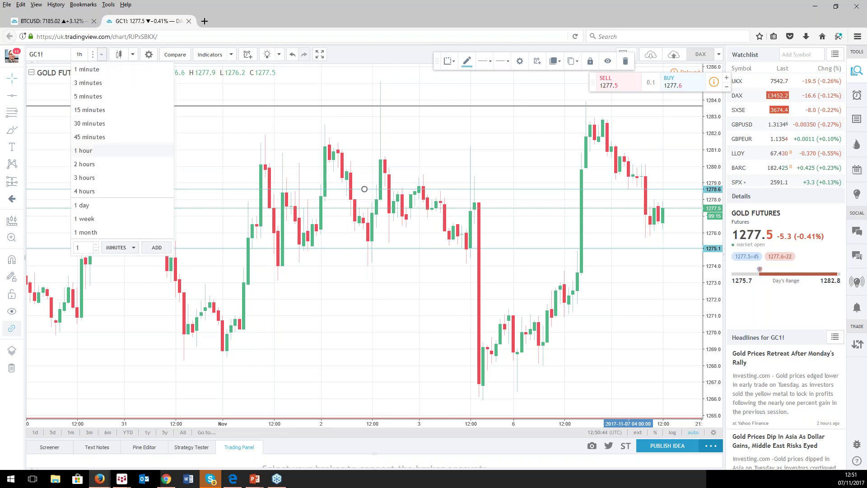
left_click(108, 110)
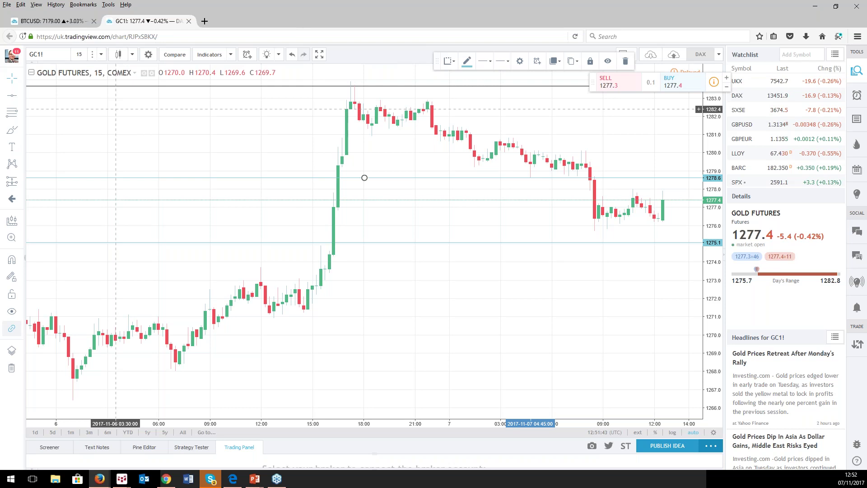
left_click(124, 56)
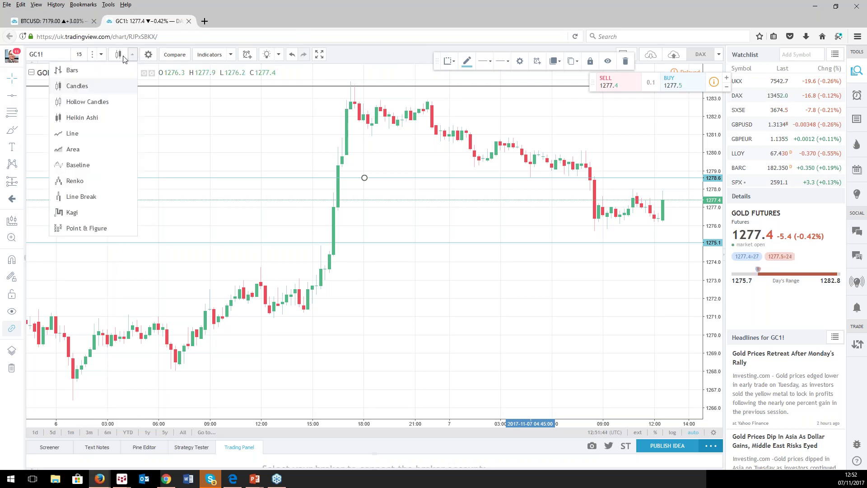
left_click(101, 55)
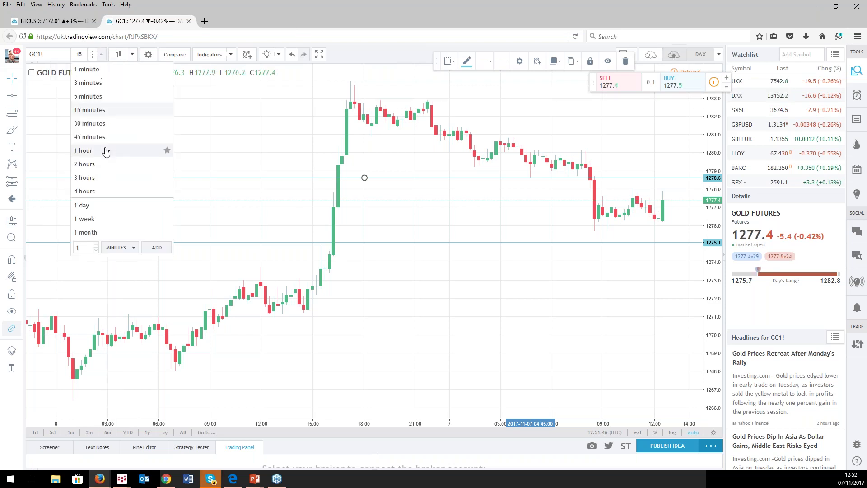
left_click(105, 151)
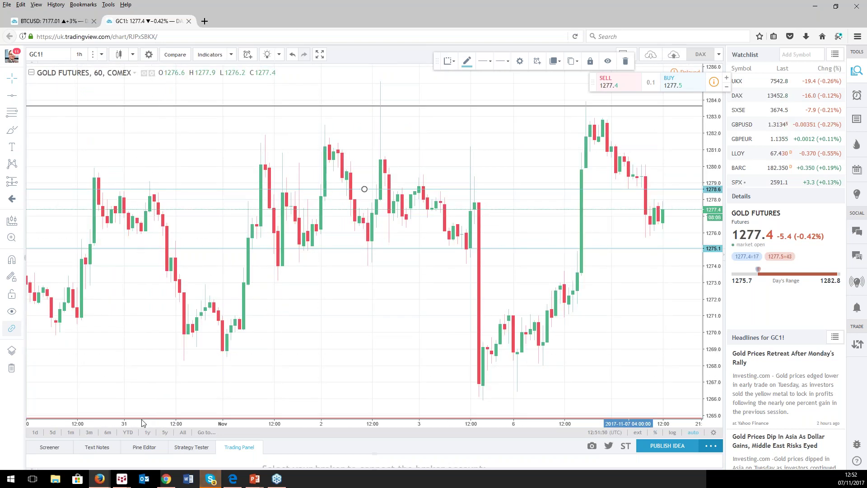
Step: Switch to the DF Markets Live Help page in Chrome and review its contact options
left_click_drag(142, 422, 401, 440)
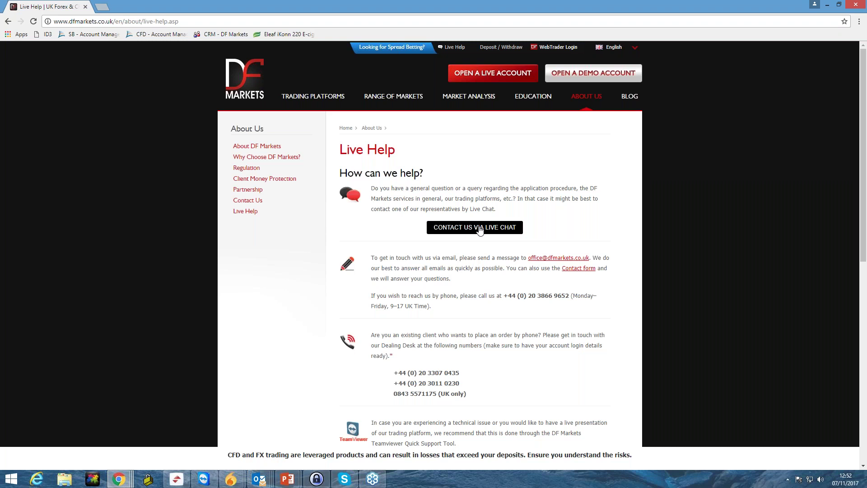
scroll(497, 323, "down", 1)
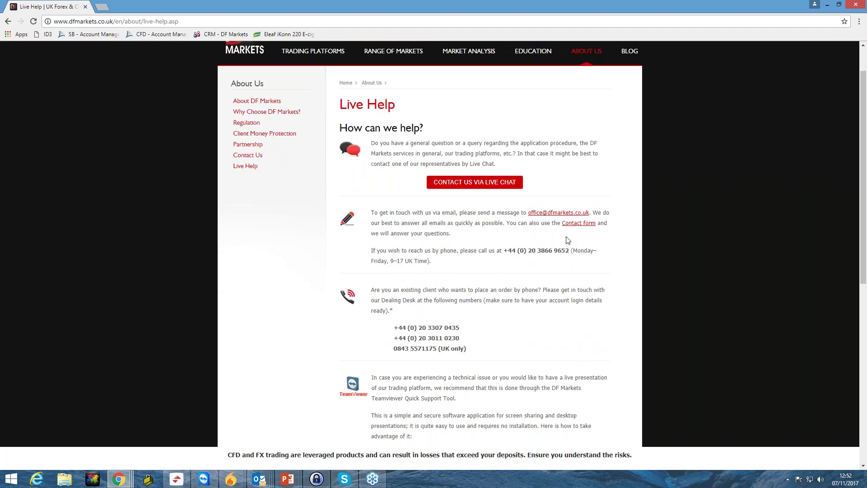